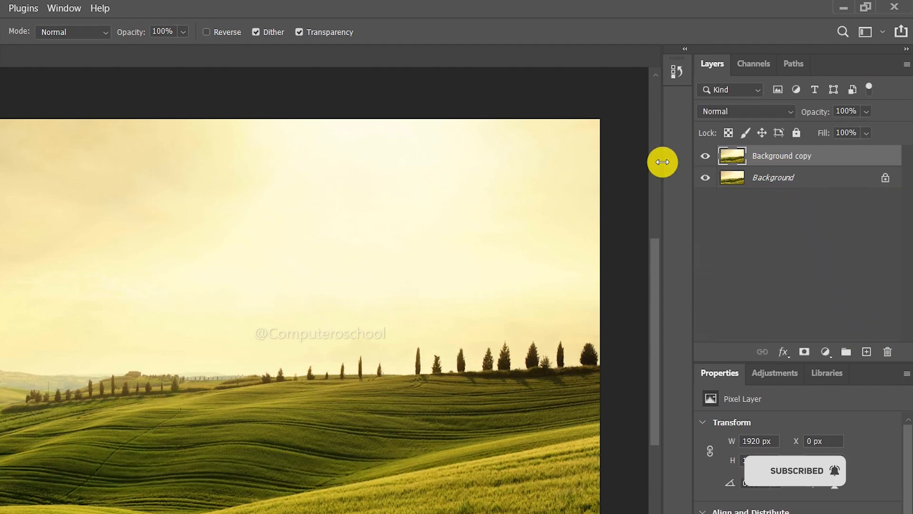
Step: Hide the Background copy layer and add the white 120 pt text "GREEN" above the Background layer at the horizon
left_click(706, 155)
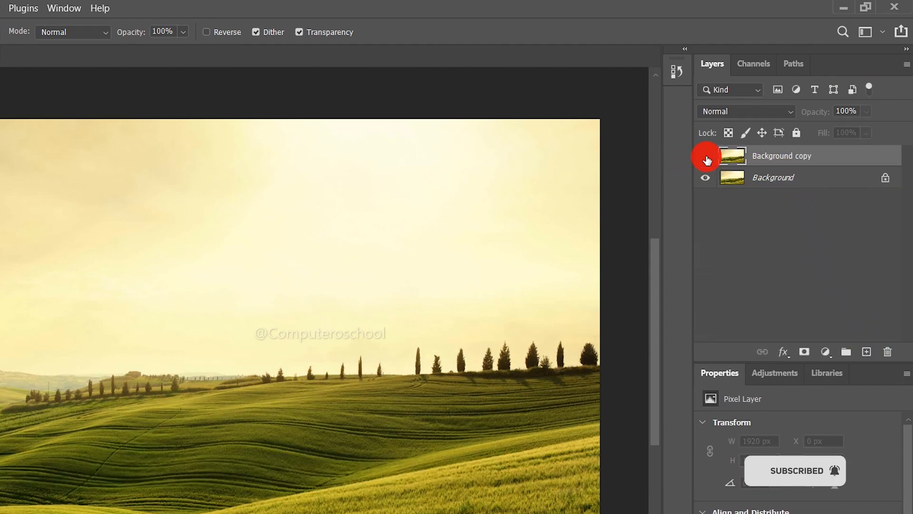
left_click(773, 183)
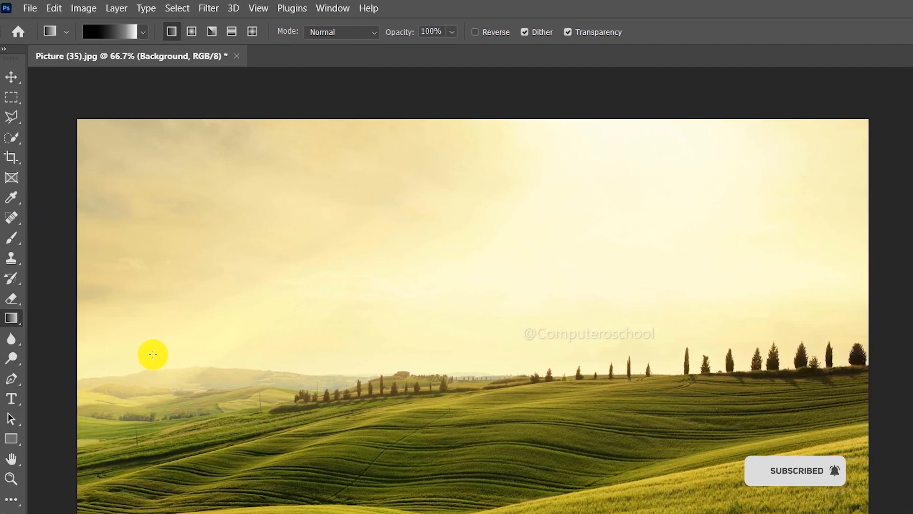
left_click(13, 397)
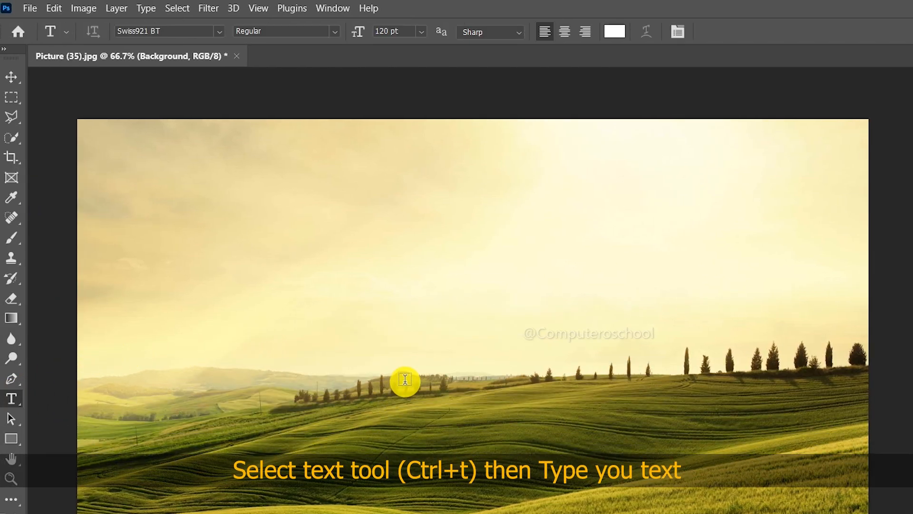
left_click(405, 380)
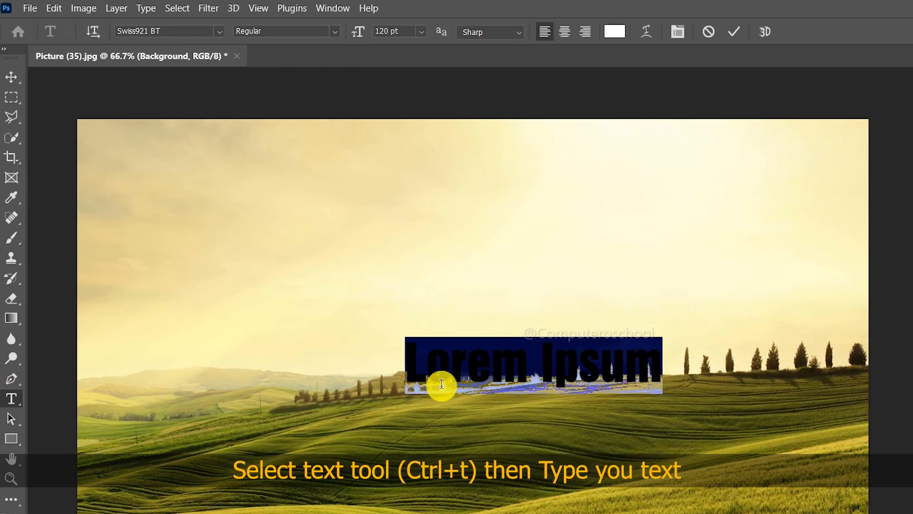
type("GREEN")
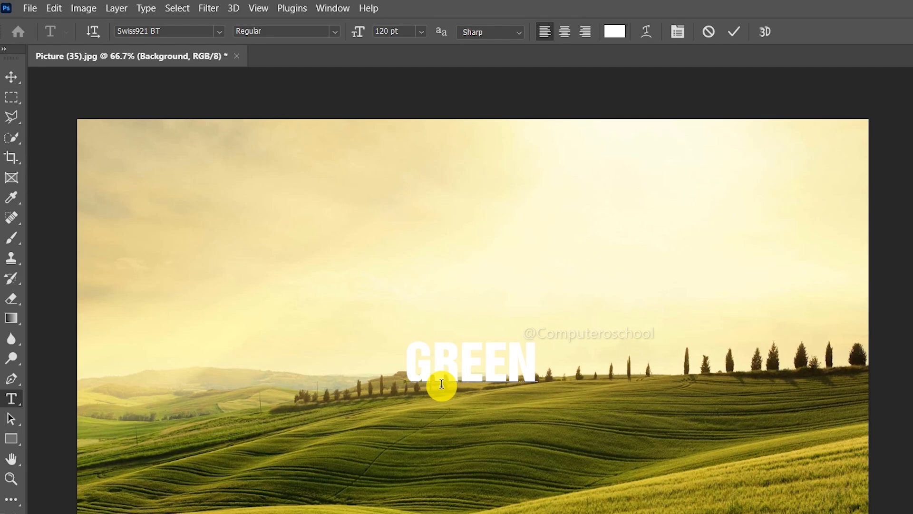
left_click(737, 31)
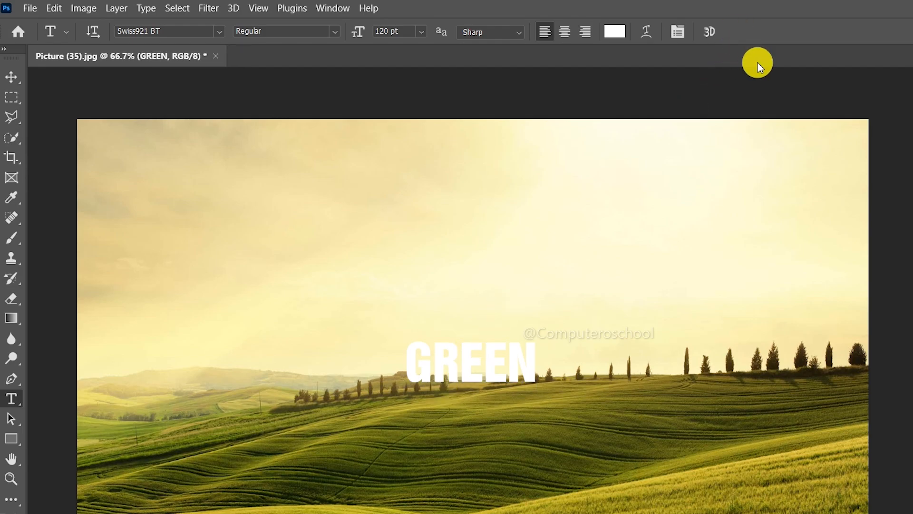
Step: Add a Hue/Saturation adjustment directly above the Background layer with Saturation -58 and Lightness -75
left_click(796, 205)
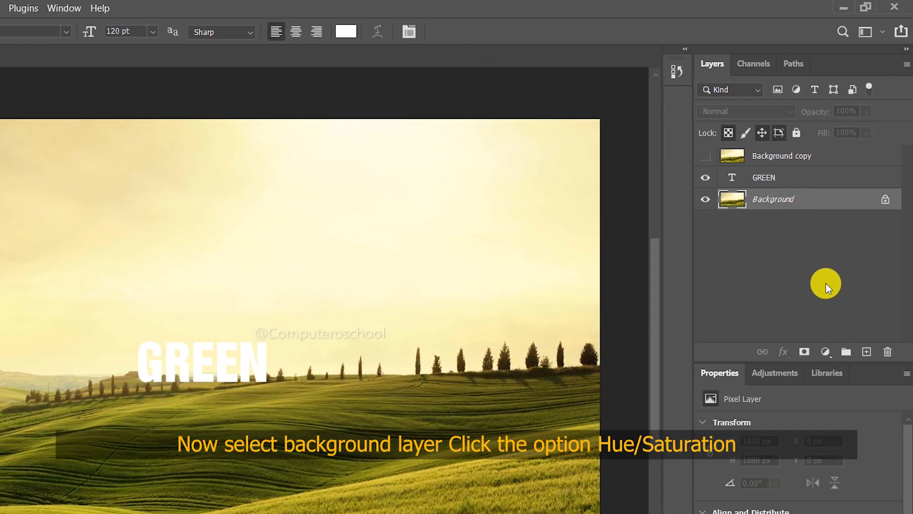
left_click(826, 353)
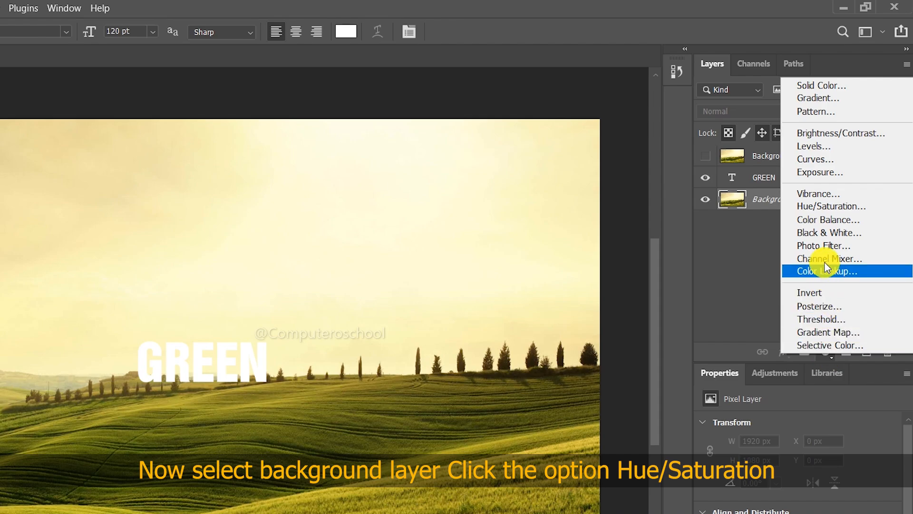
left_click(826, 208)
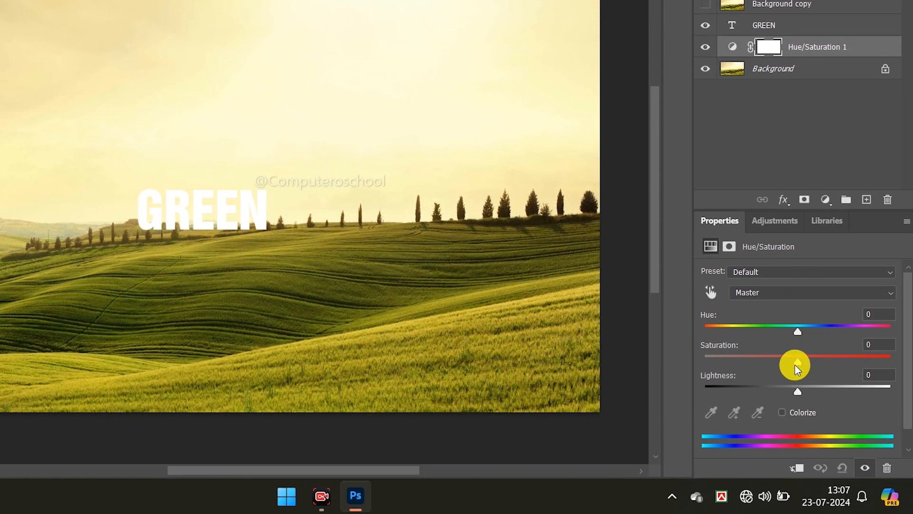
left_click_drag(795, 365, 745, 366)
left_click_drag(797, 391, 731, 387)
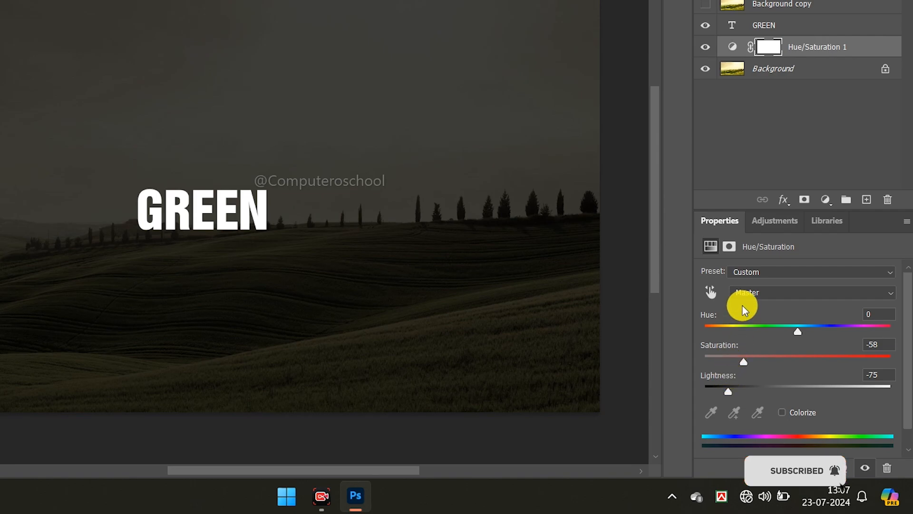
Step: Free-transform the GREEN text to about 252% width and 308% height, centred over the horizon and rotated about -1.13°
left_click(790, 29)
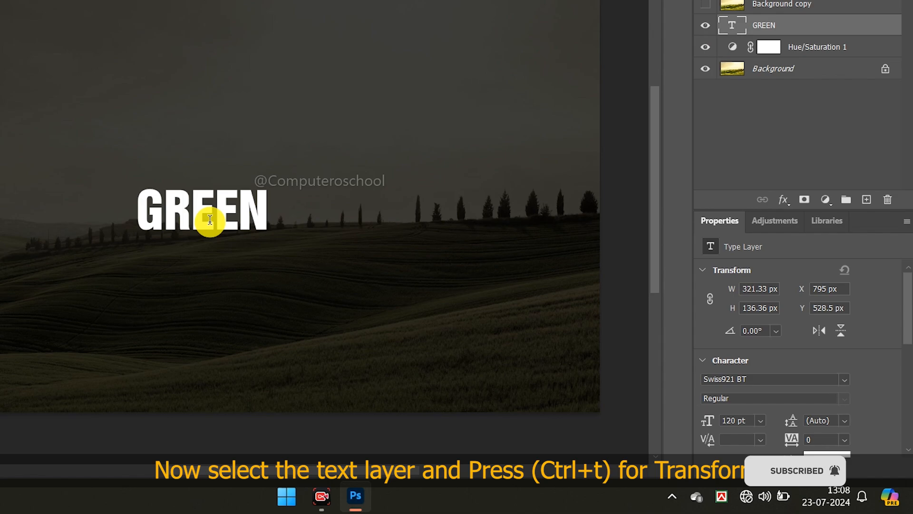
key("ctrl+t")
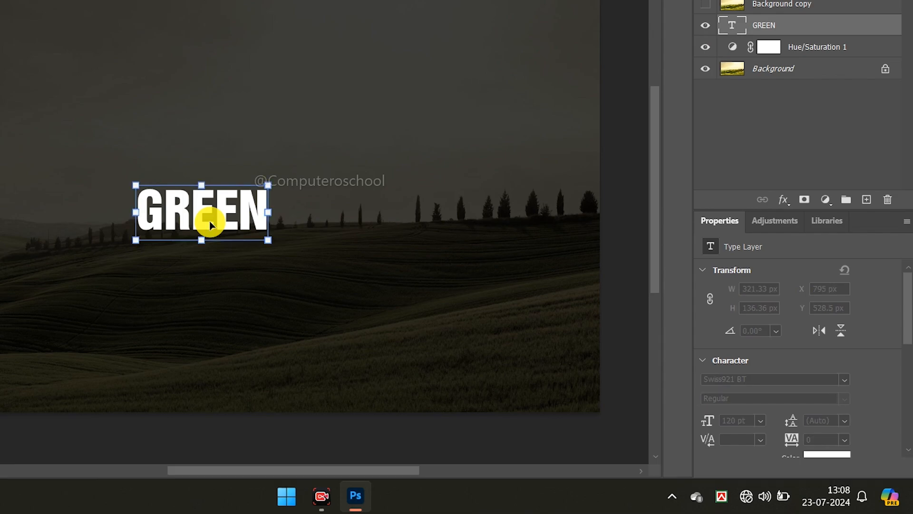
left_click_drag(269, 242, 463, 350)
key("Return")
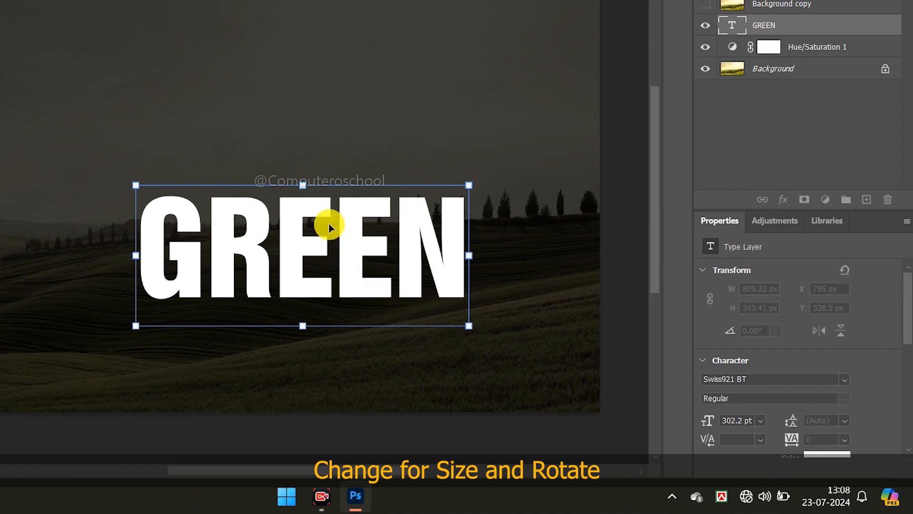
left_click_drag(305, 184, 304, 153)
left_click_drag(314, 232, 304, 190)
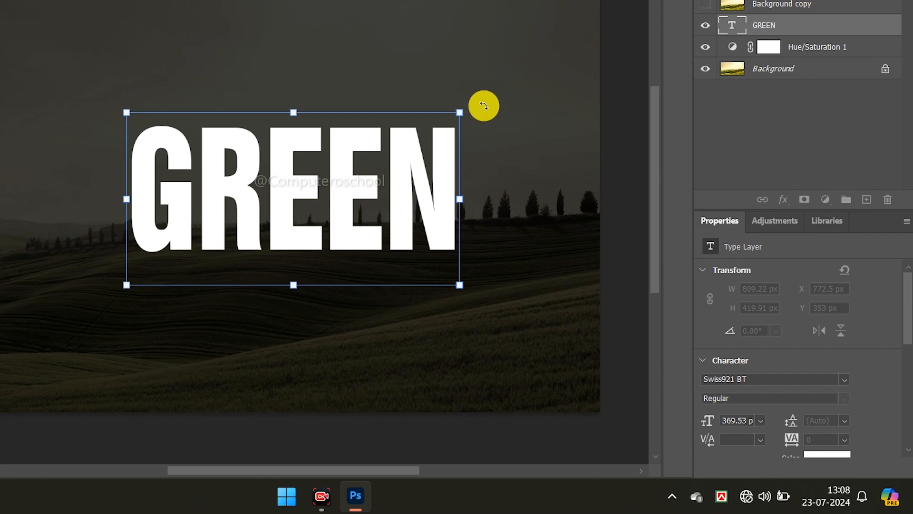
left_click_drag(483, 106, 477, 101)
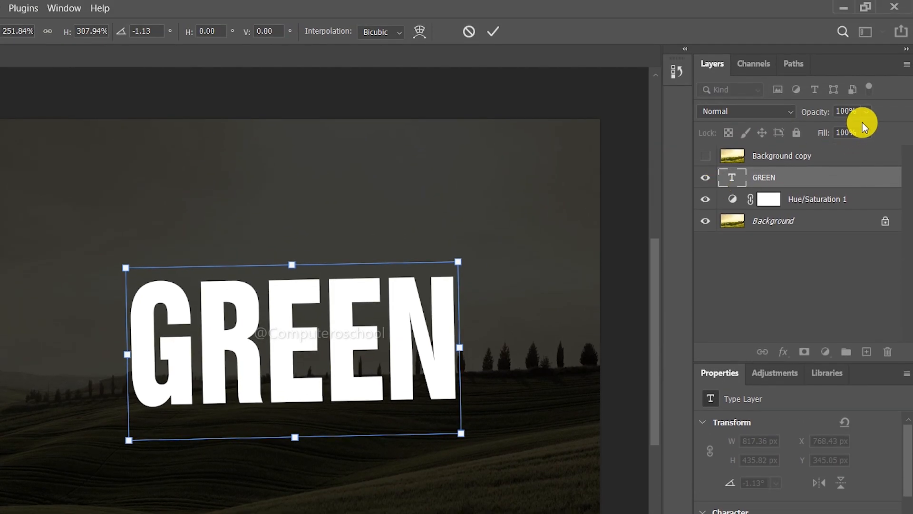
Step: Lower the GREEN text's opacity to 16% and refine its transform to about -0.51° rotation and 319% height
left_click_drag(863, 110, 824, 130)
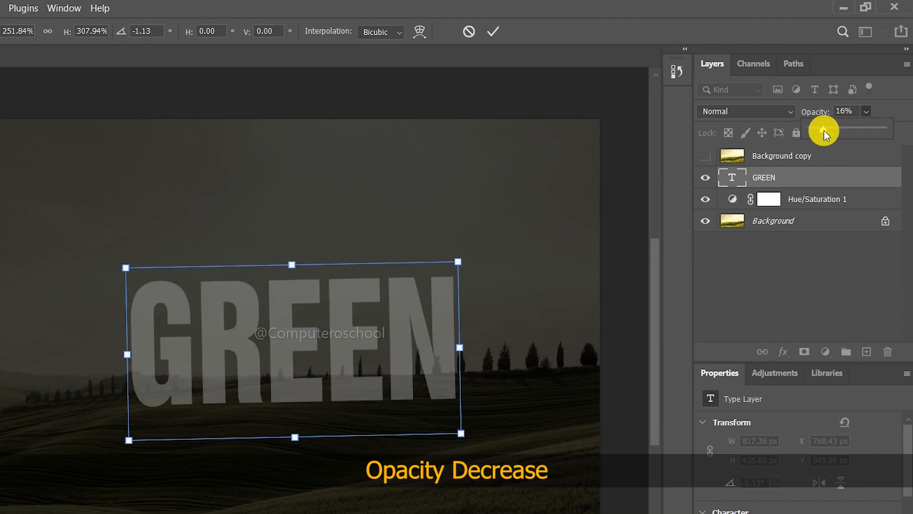
left_click(471, 255)
left_click_drag(471, 255, 476, 258)
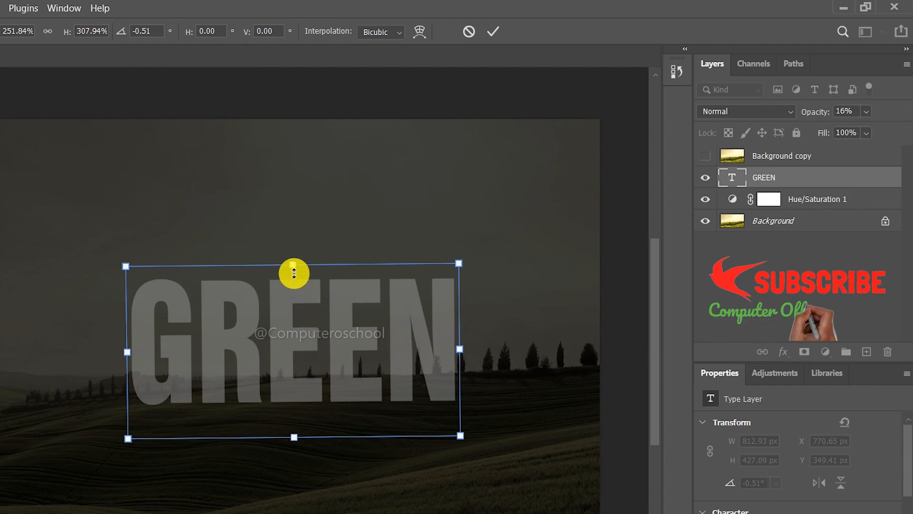
left_click_drag(293, 265, 293, 258)
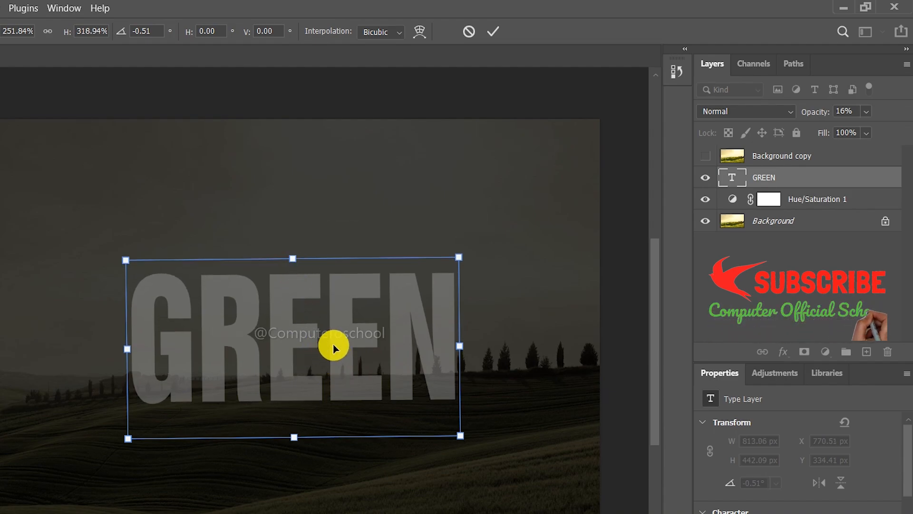
Step: Restore the GREEN text's opacity to 100% and commit its transform
left_click(866, 112)
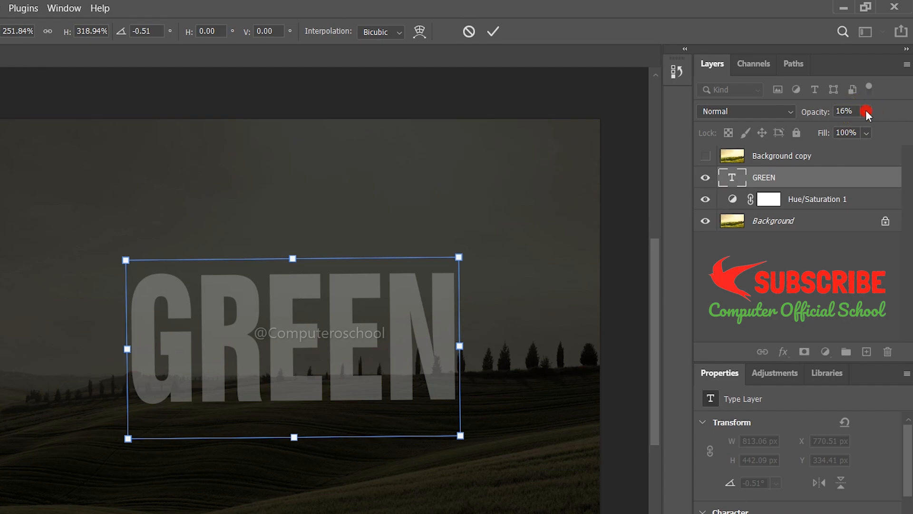
left_click_drag(853, 131, 906, 127)
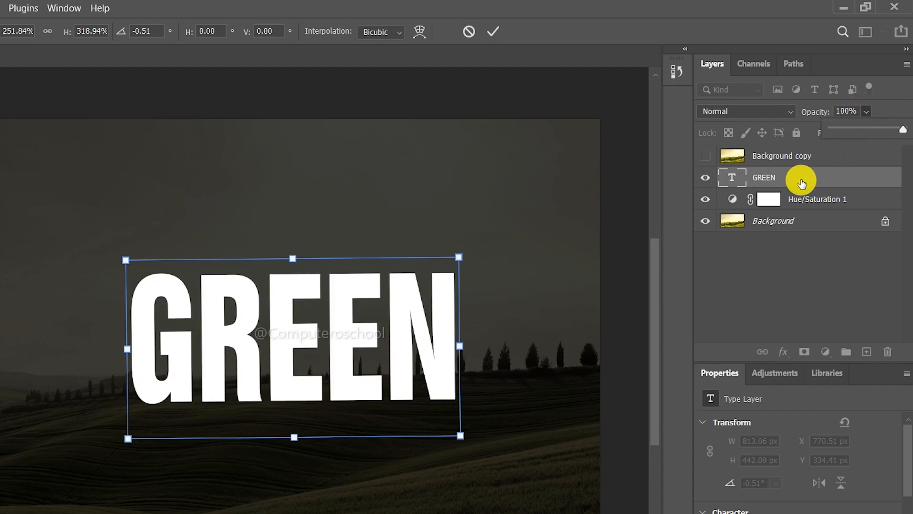
left_click(496, 30)
Step: Rasterize the GREEN text layer and duplicate it
right_click(798, 178)
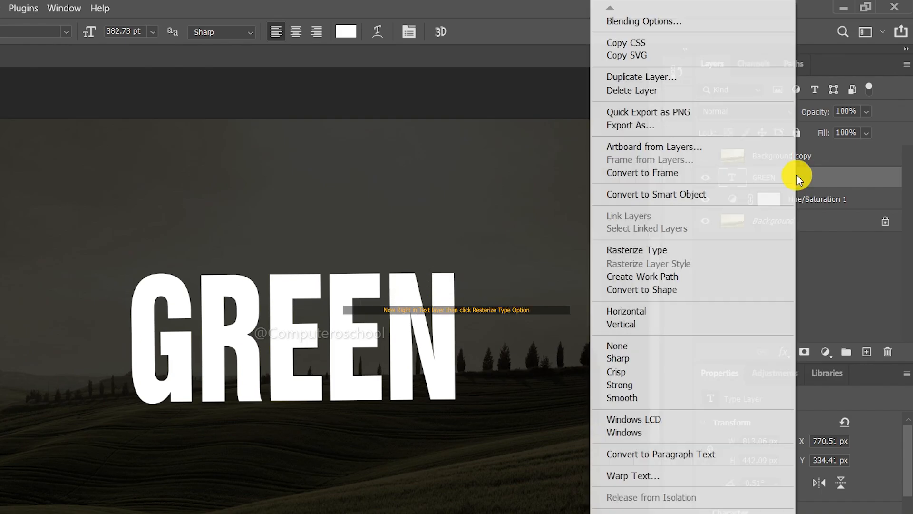
left_click(697, 250)
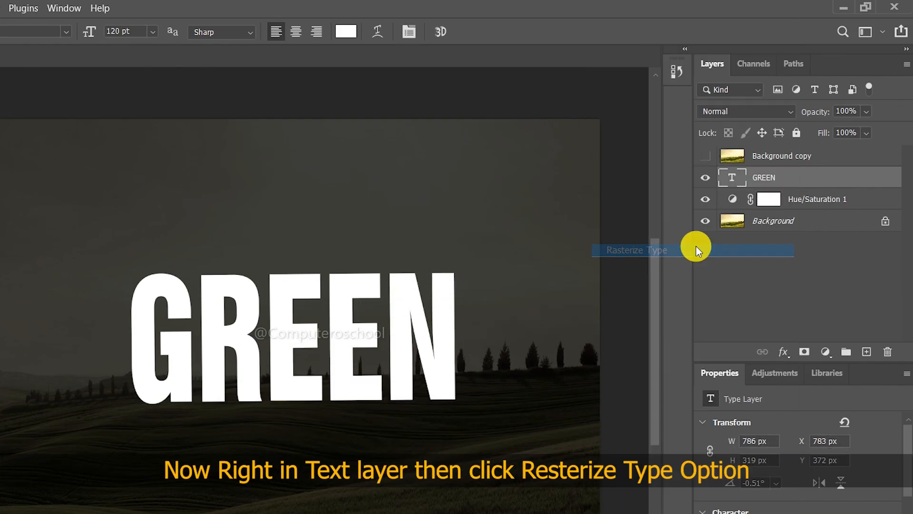
left_click_drag(788, 178, 867, 352)
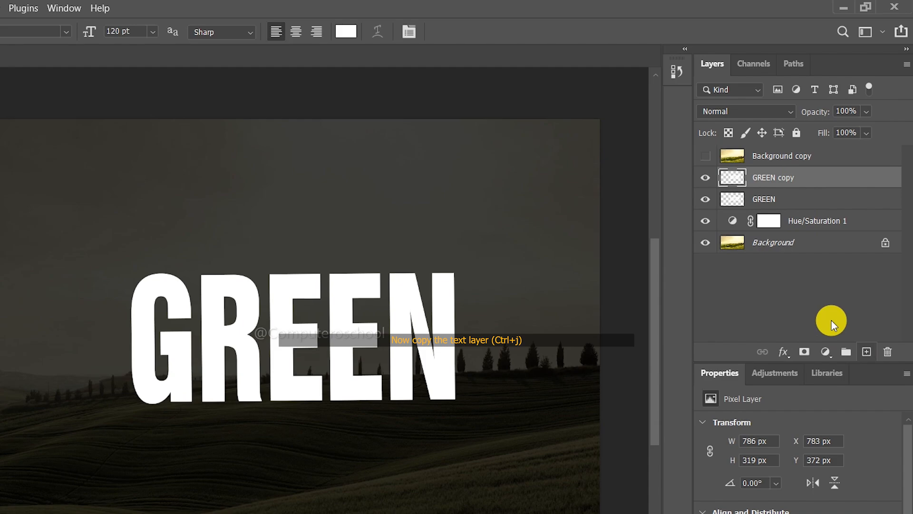
Step: Flip the lower GREEN layer vertically and place it directly beneath the upright text, rotated about -1.09° to follow its baseline
left_click(784, 199)
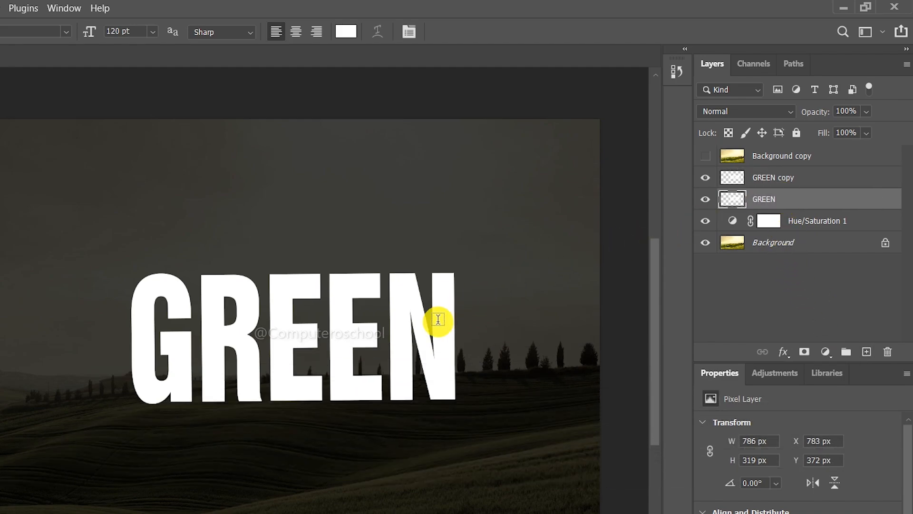
key("ctrl+t")
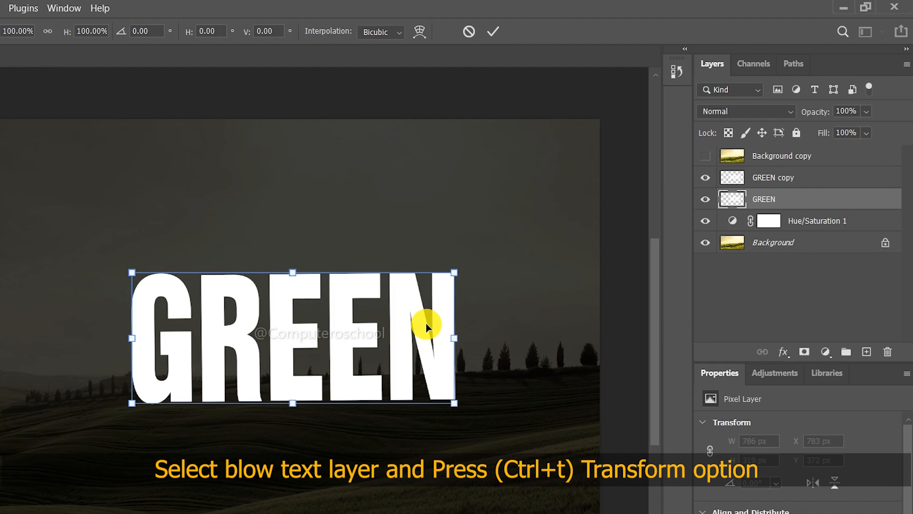
right_click(348, 398)
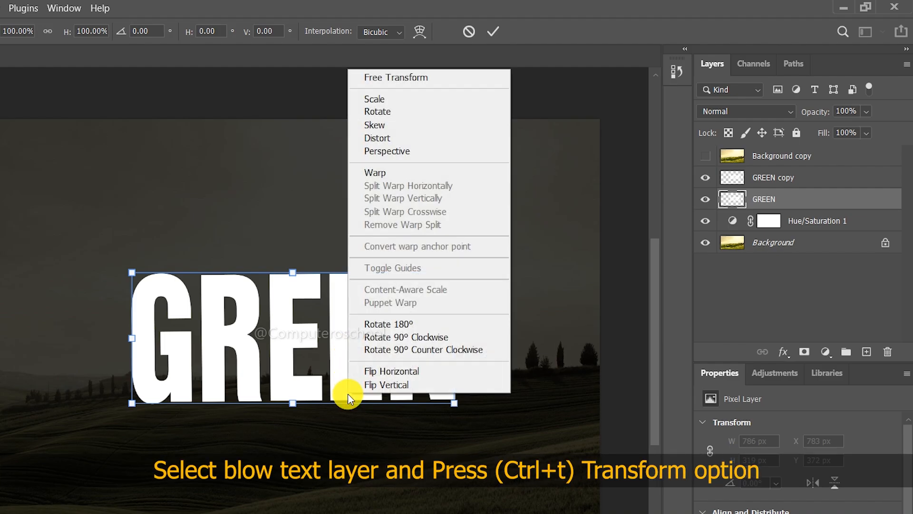
left_click(415, 383)
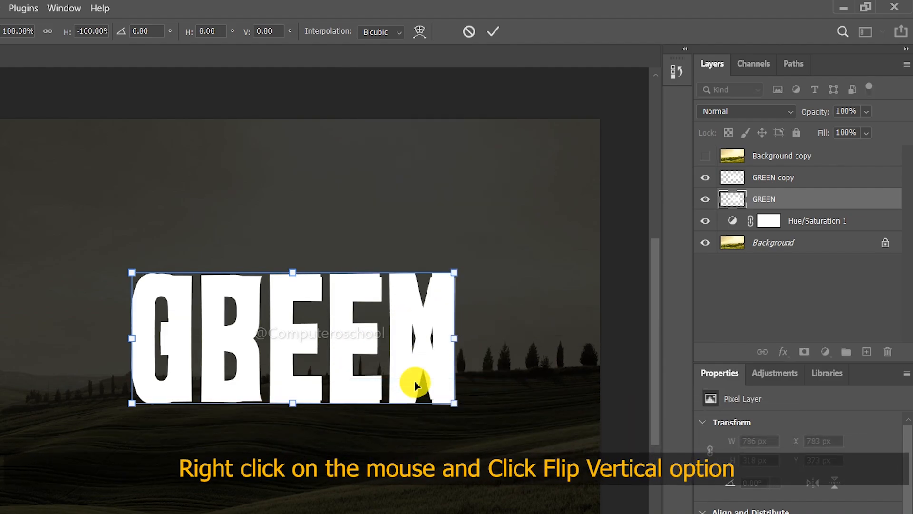
left_click_drag(347, 346, 347, 480)
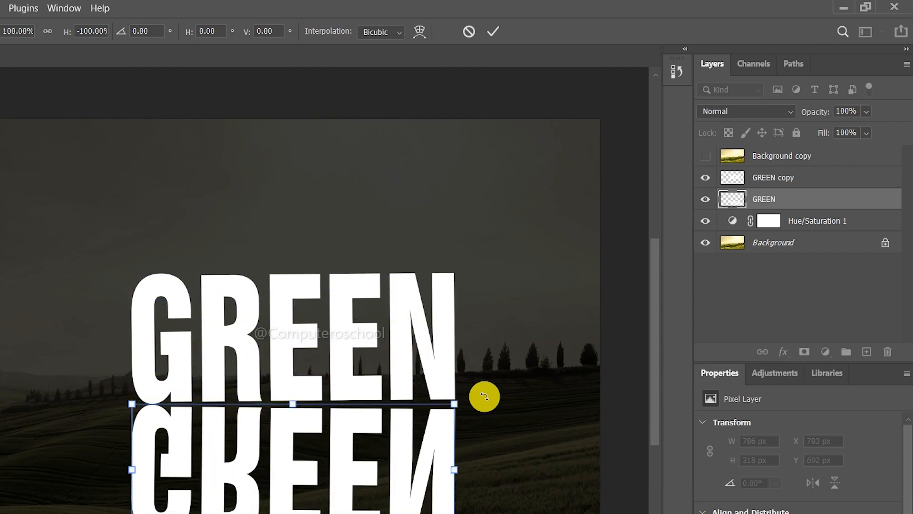
left_click_drag(483, 397, 483, 393)
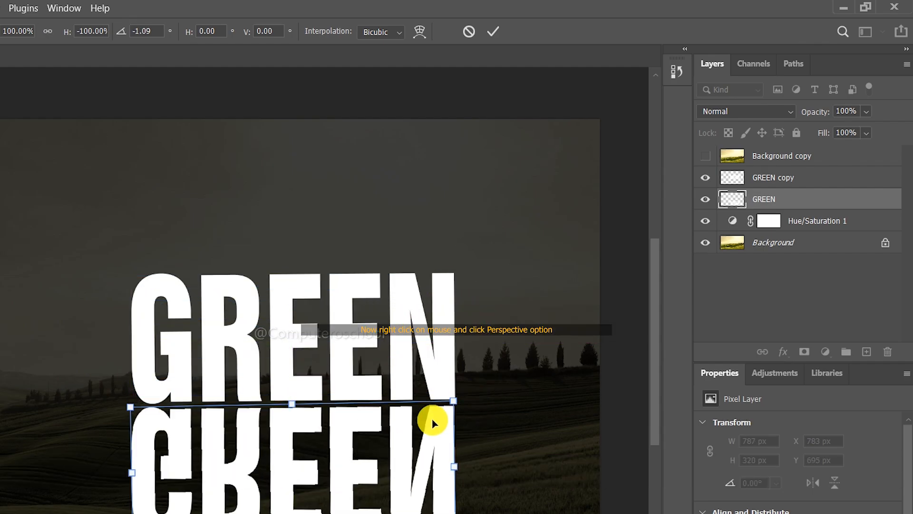
Step: Apply a Perspective transform that spreads the flipped text's lower edge outward to about 200% width, and commit it
right_click(371, 414)
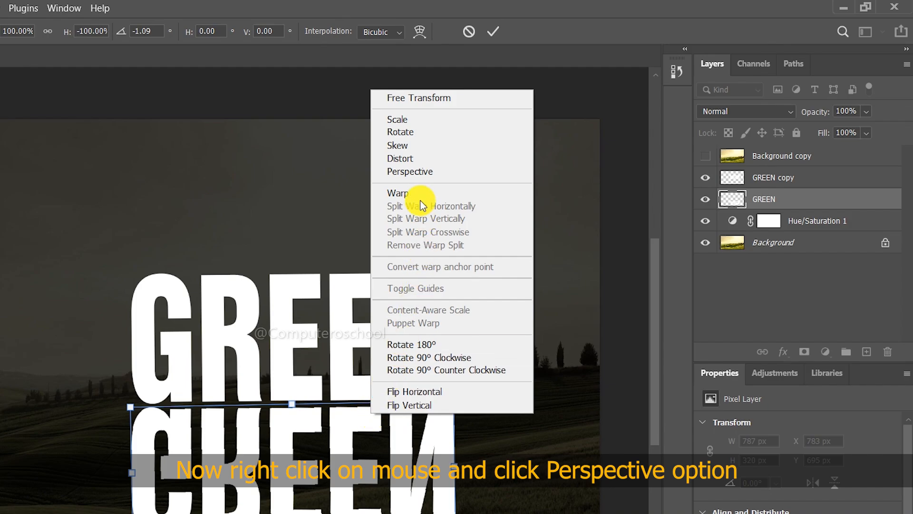
left_click(418, 173)
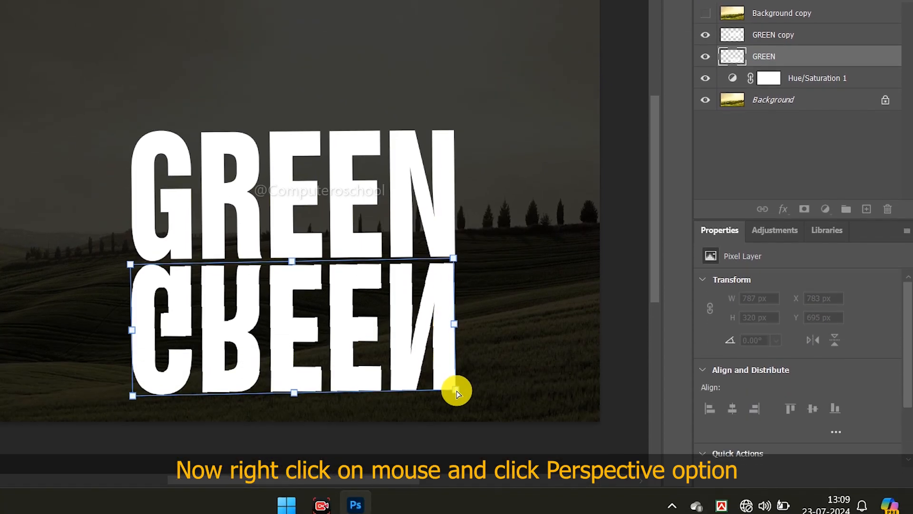
left_click_drag(457, 390, 619, 470)
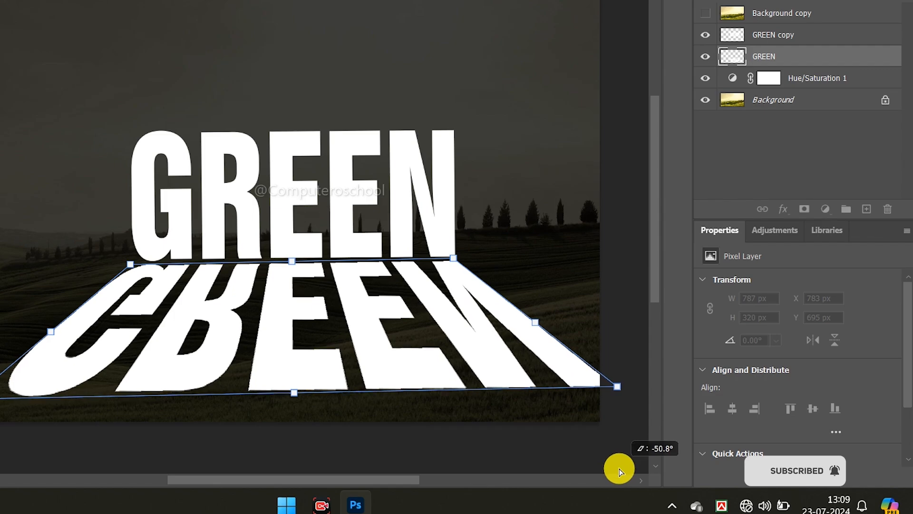
left_click_drag(620, 470, 621, 469)
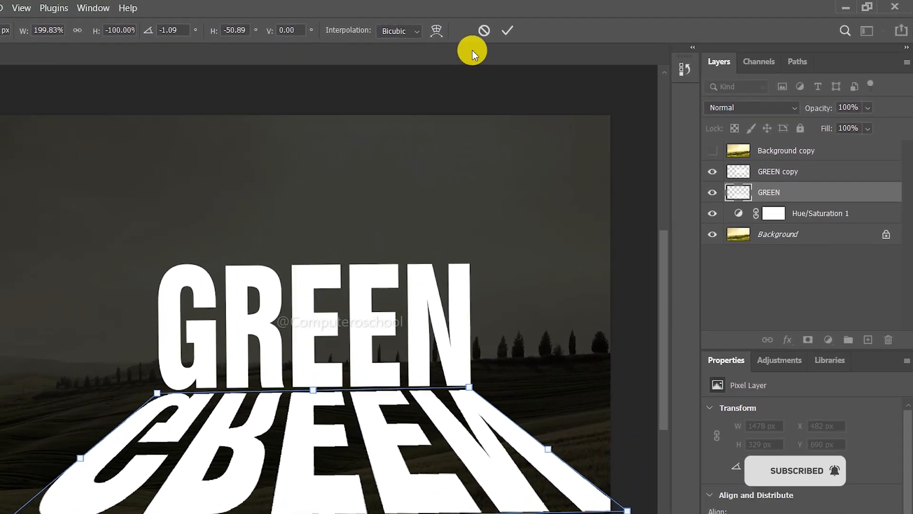
left_click(507, 30)
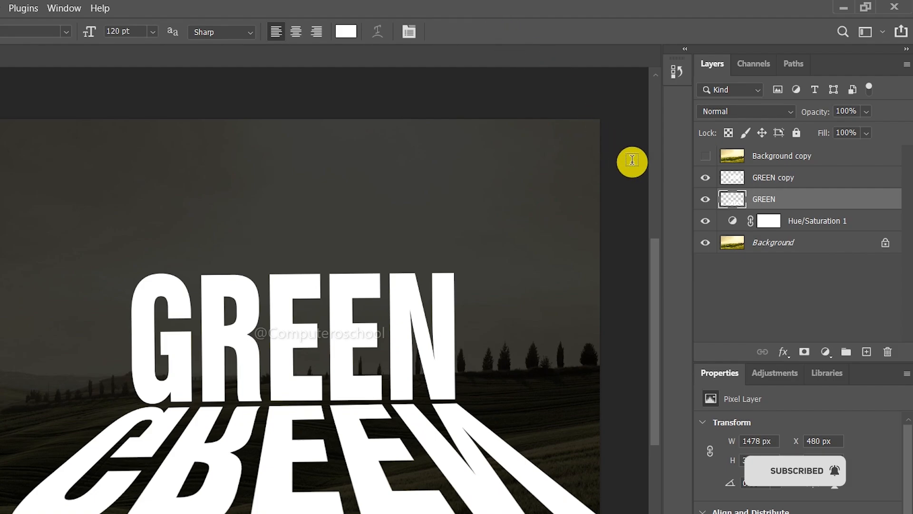
Step: Hide the flipped GREEN layer, then show the Background copy layer and clip it to the upright GREEN copy text
left_click(706, 199)
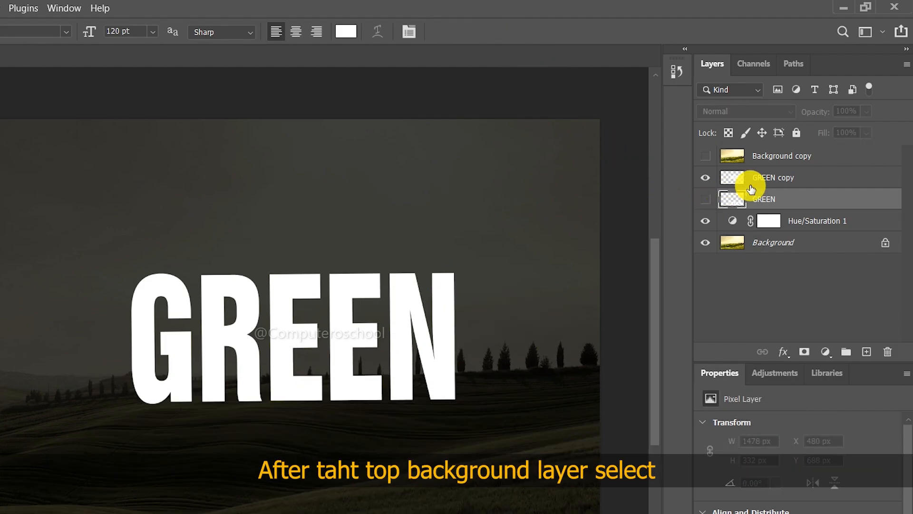
left_click(812, 156)
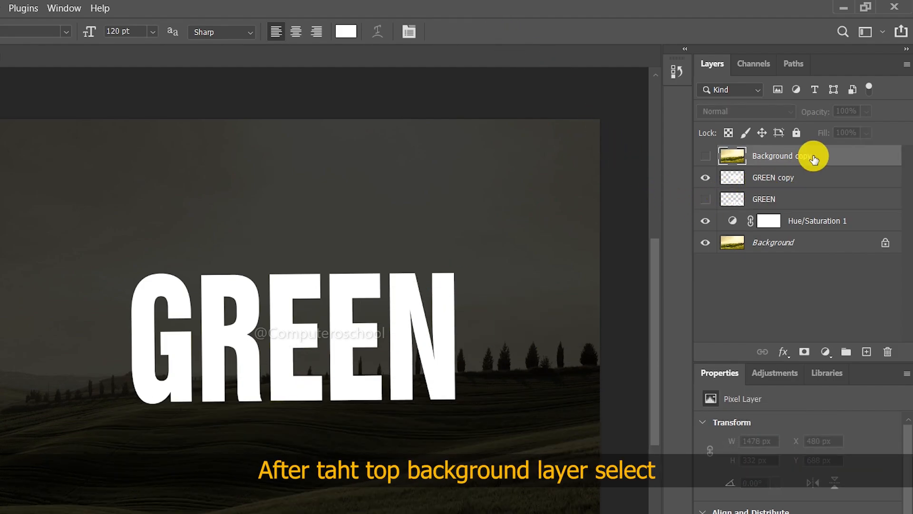
left_click(705, 155)
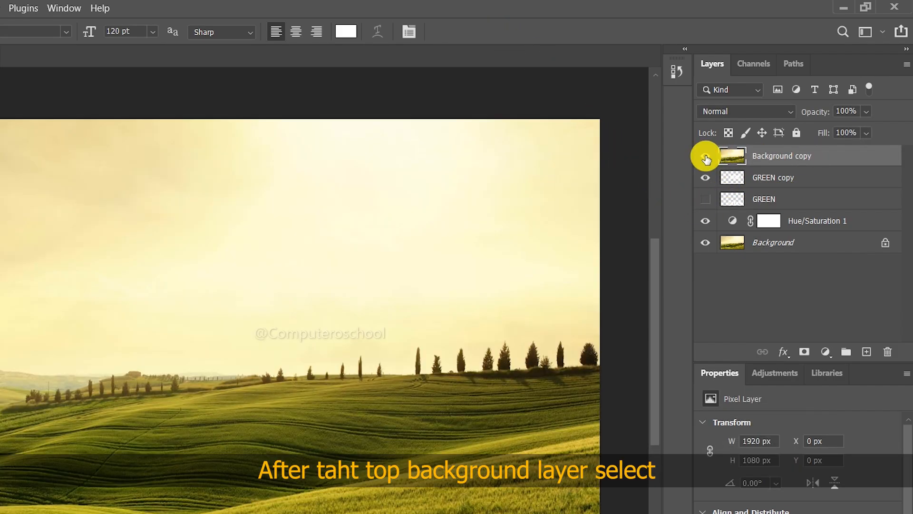
right_click(818, 157)
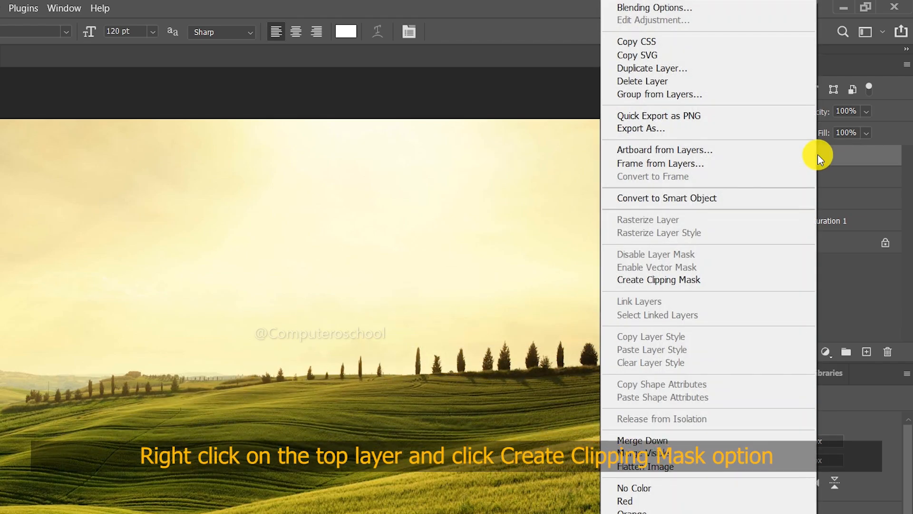
left_click(716, 280)
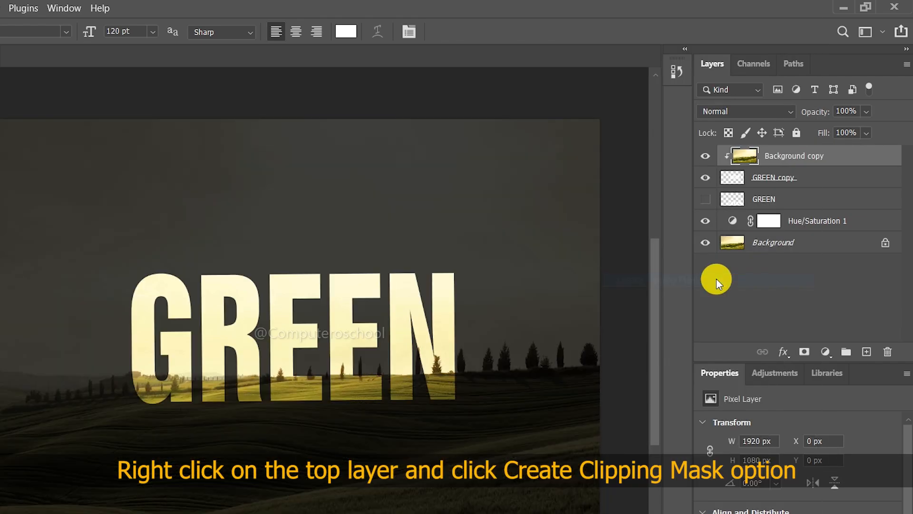
Step: Add a white 1 px outside Stroke in Overlay mode at 20% opacity to the GREEN copy layer
left_click(806, 180)
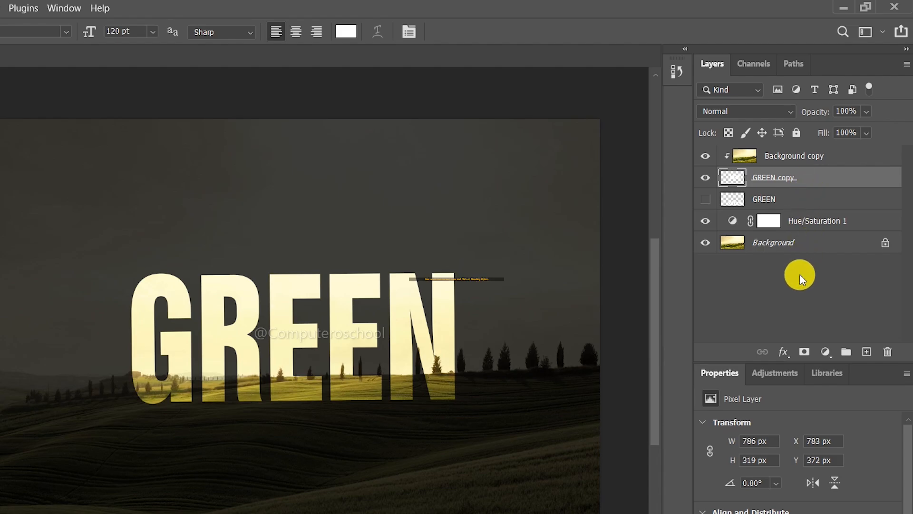
left_click(784, 353)
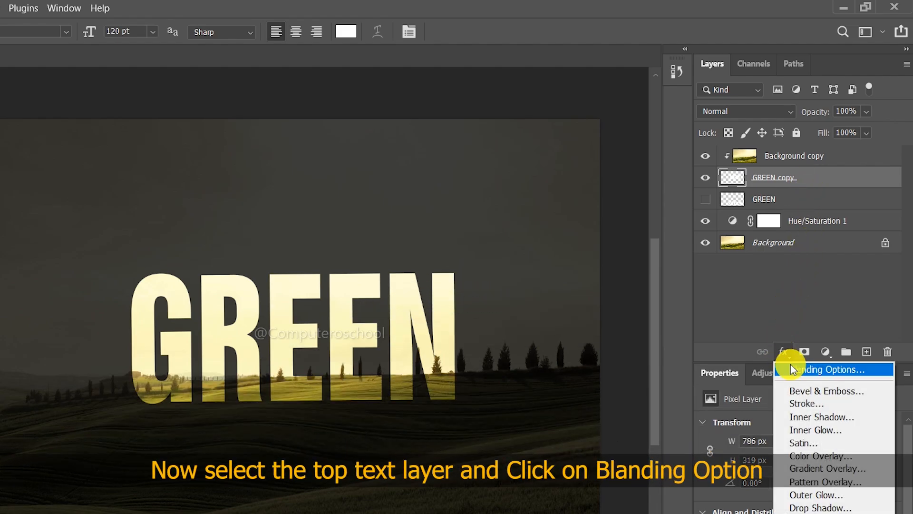
left_click(791, 365)
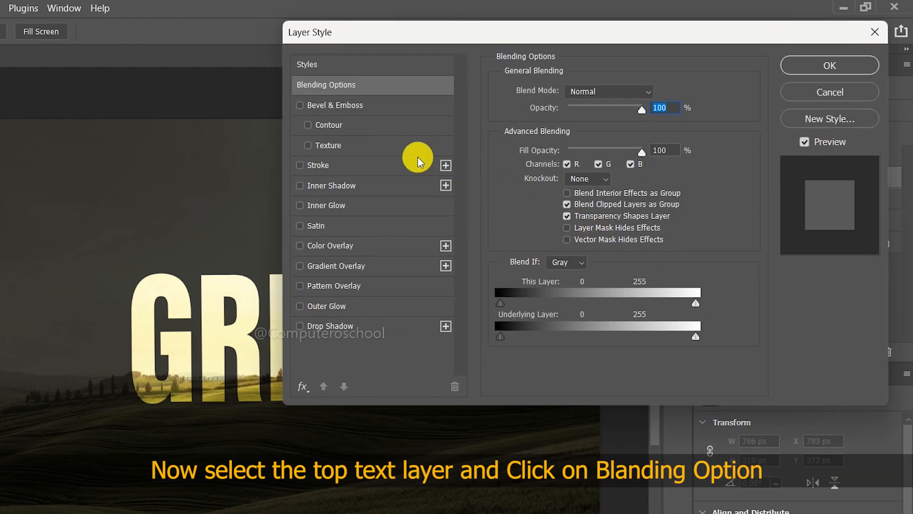
left_click(313, 169)
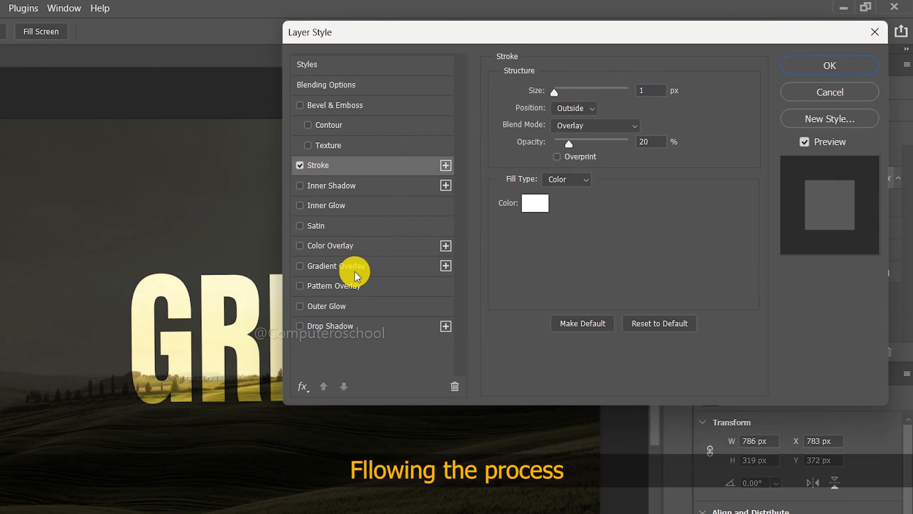
Step: Add an Overlay Inner Glow (46% opacity, 13% choke, 20 px) and Outer Glow (63% opacity, 46% spread, 114 px), and apply the layer style
left_click(326, 204)
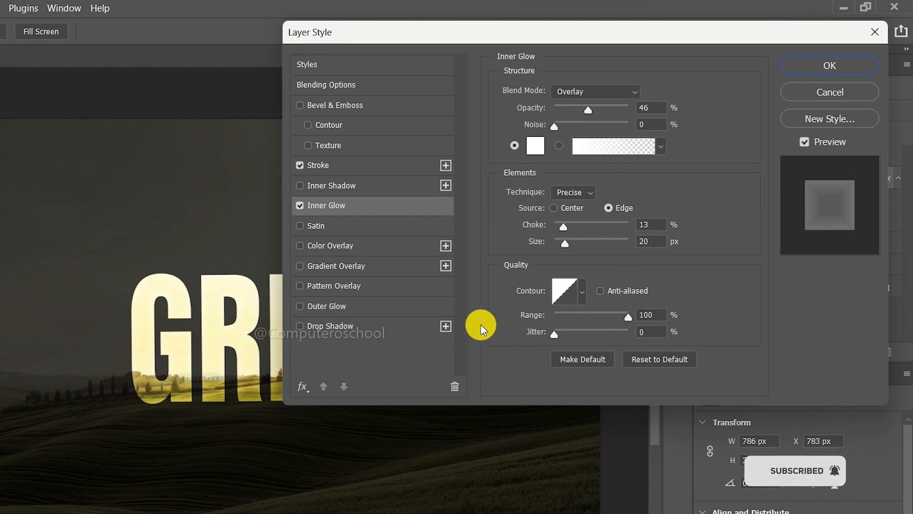
left_click(354, 307)
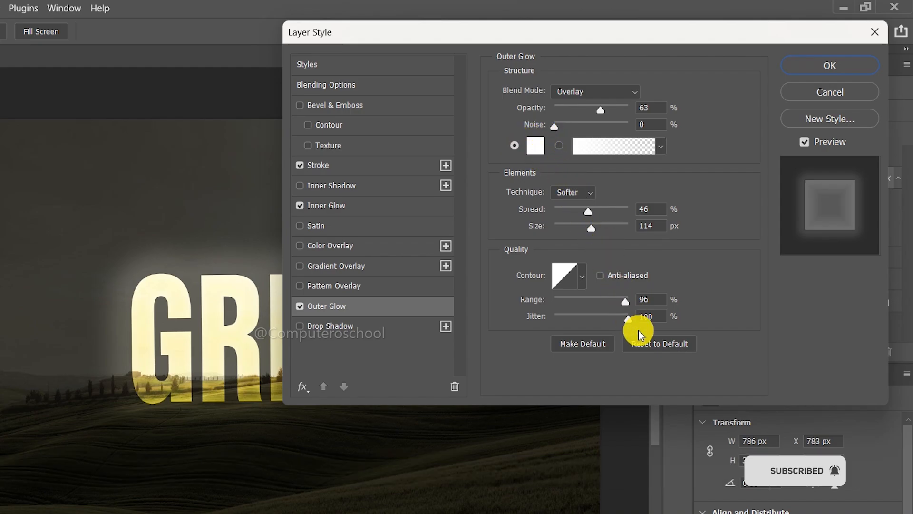
left_click(803, 66)
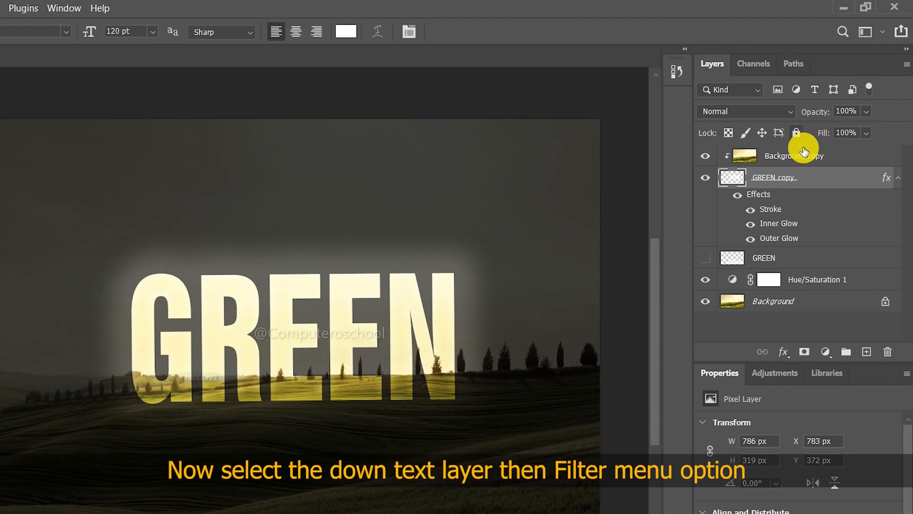
Step: Show the flipped GREEN layer again and apply a Gaussian Blur with a 4.0 pixel radius to it
left_click(709, 260)
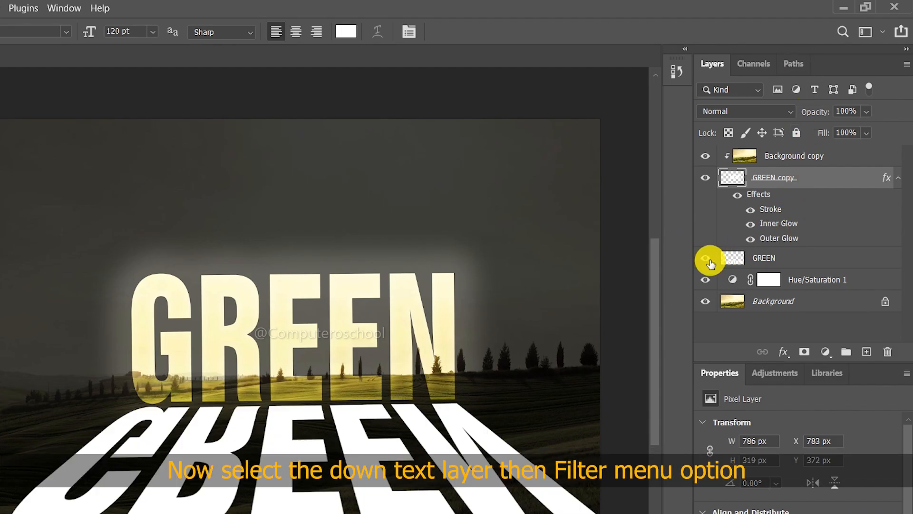
left_click(801, 265)
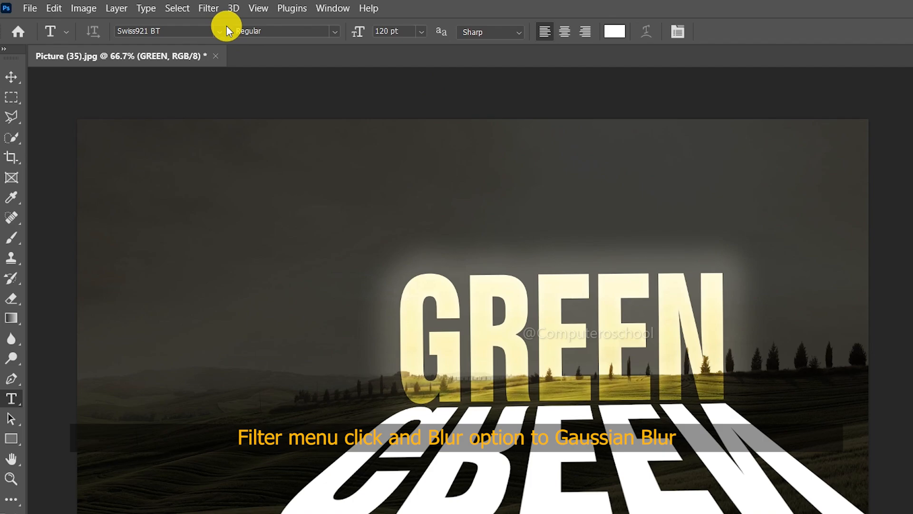
left_click(209, 8)
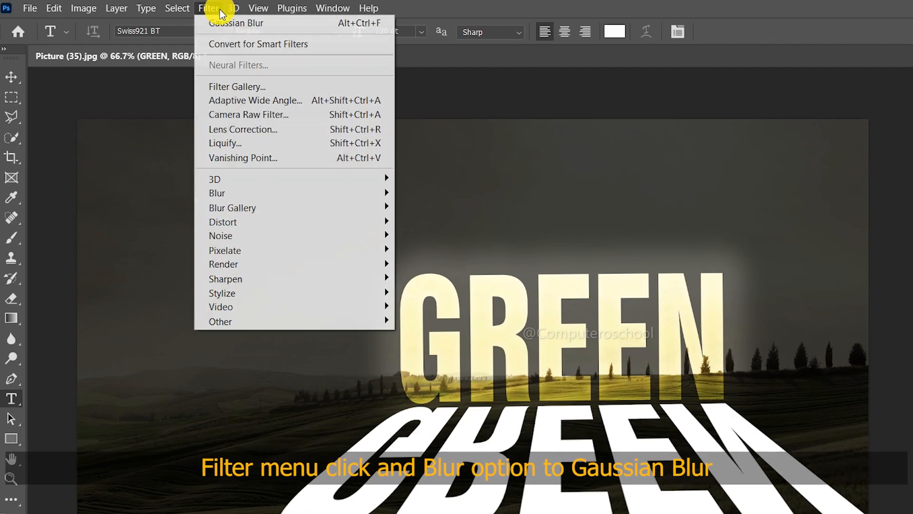
mouse_move(229, 191)
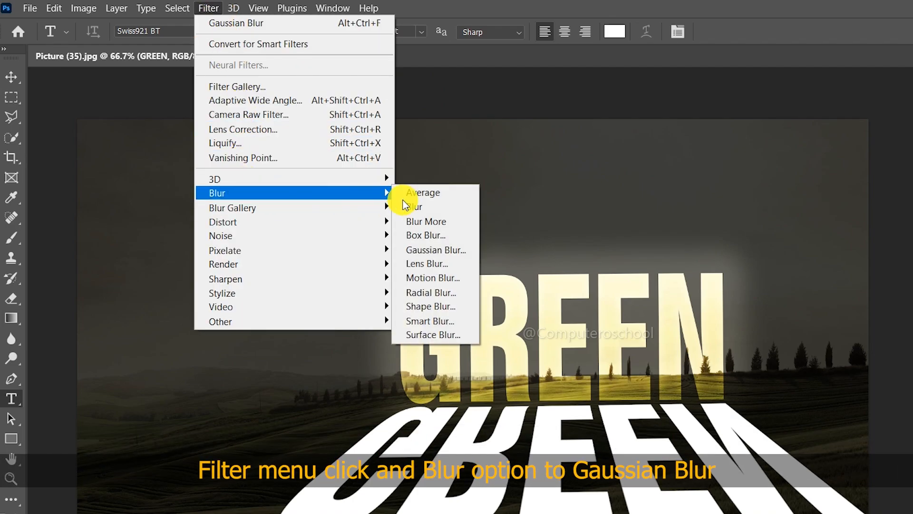
left_click(434, 251)
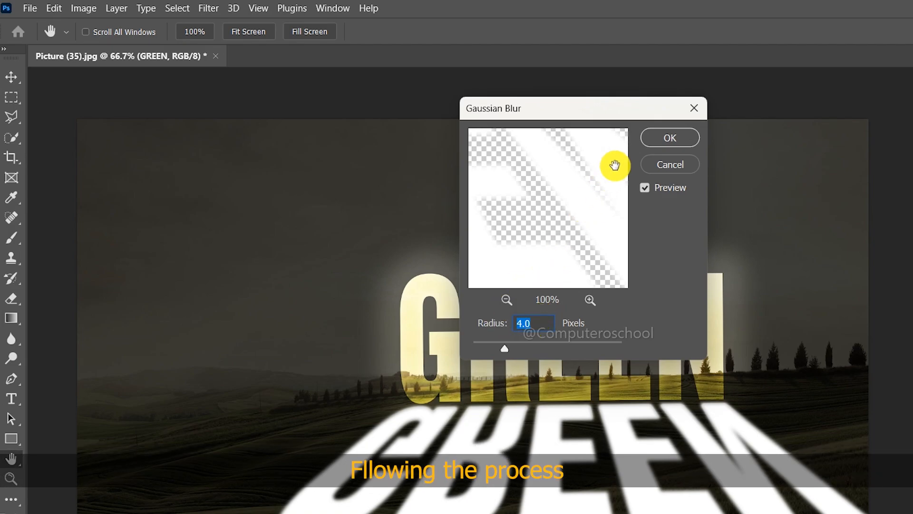
left_click(666, 137)
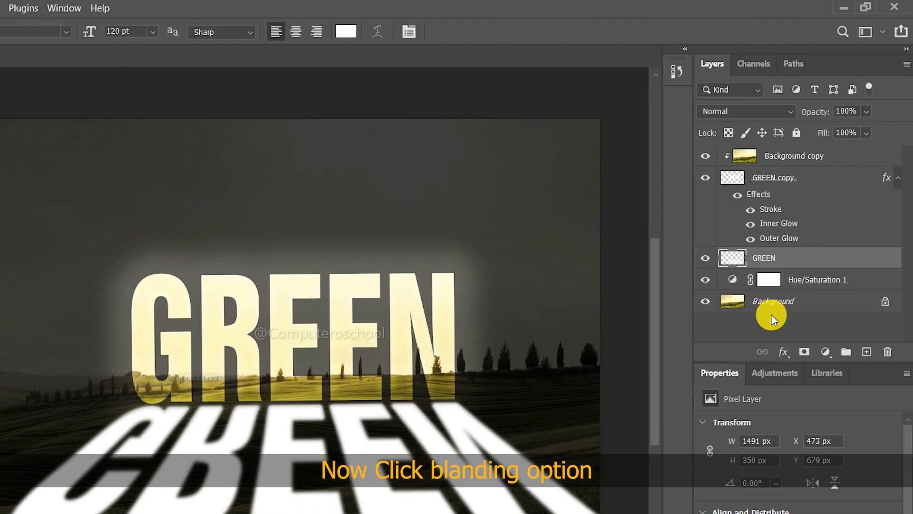
Step: Split the flipped GREEN layer's Underlying Layer black Blend If slider to 0 / 76 and apply it
left_click(783, 359)
left_click(792, 367)
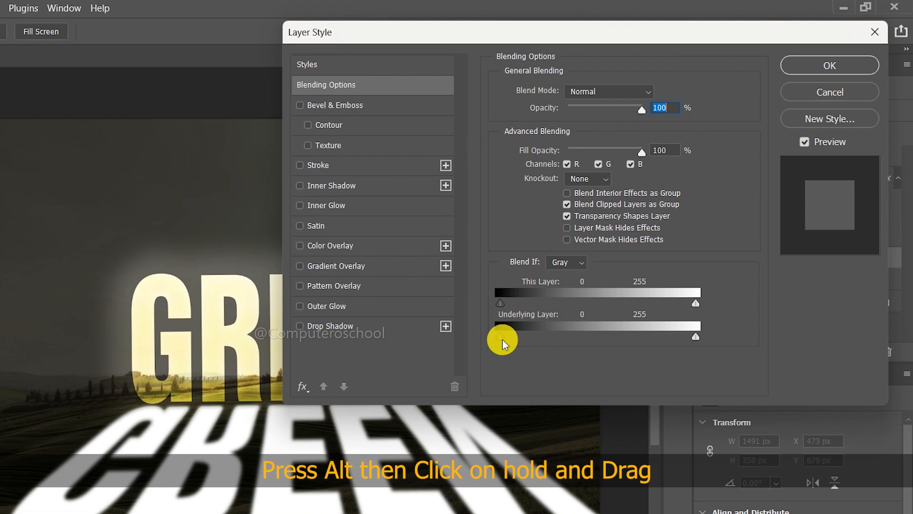
left_click_drag(503, 341, 559, 348)
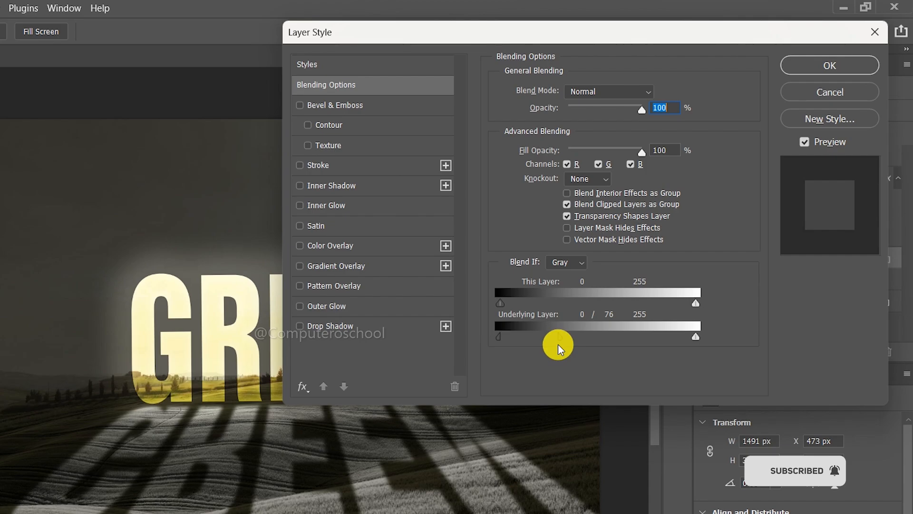
left_click(798, 68)
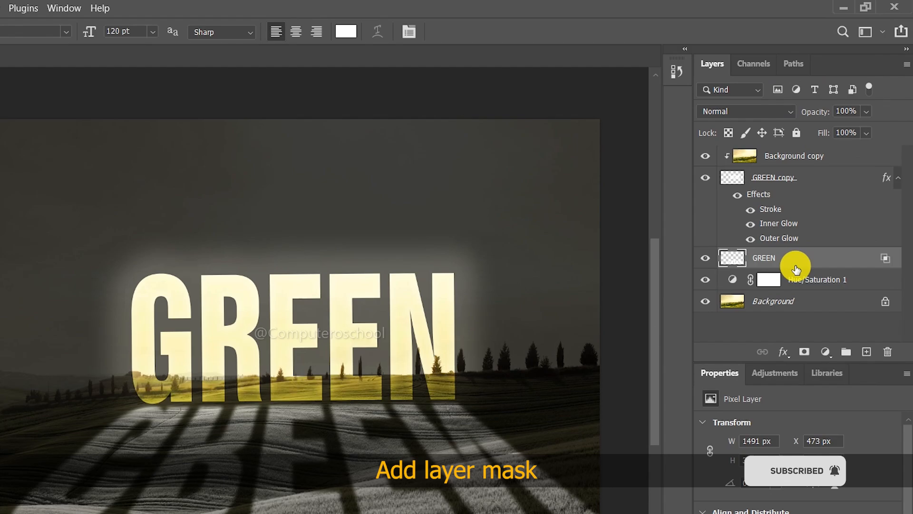
Step: Add a layer mask to the flipped GREEN layer and draw a gradient upward from below the canvas to fade the text's lower edge
left_click(804, 352)
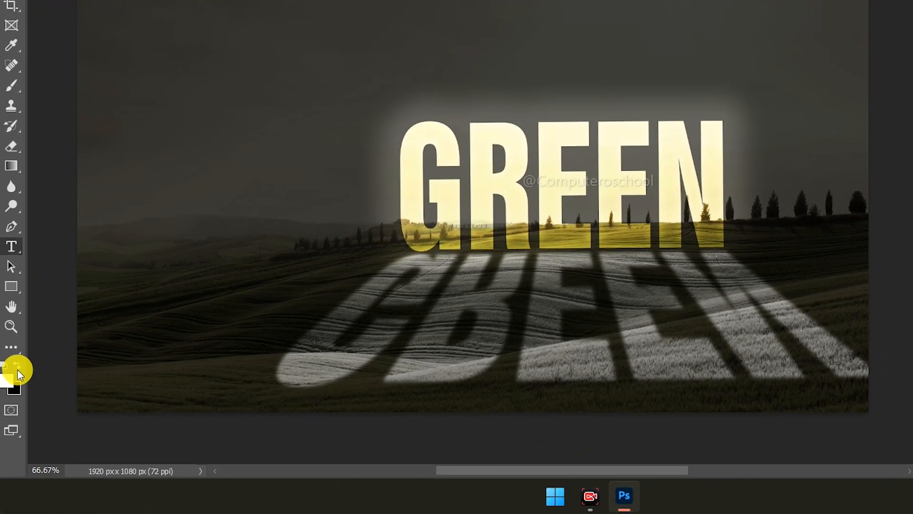
left_click(17, 365)
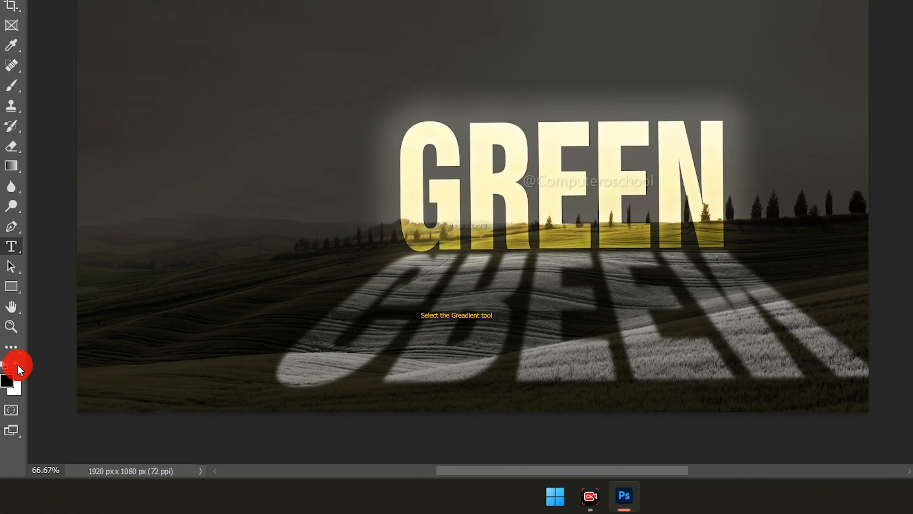
left_click(18, 365)
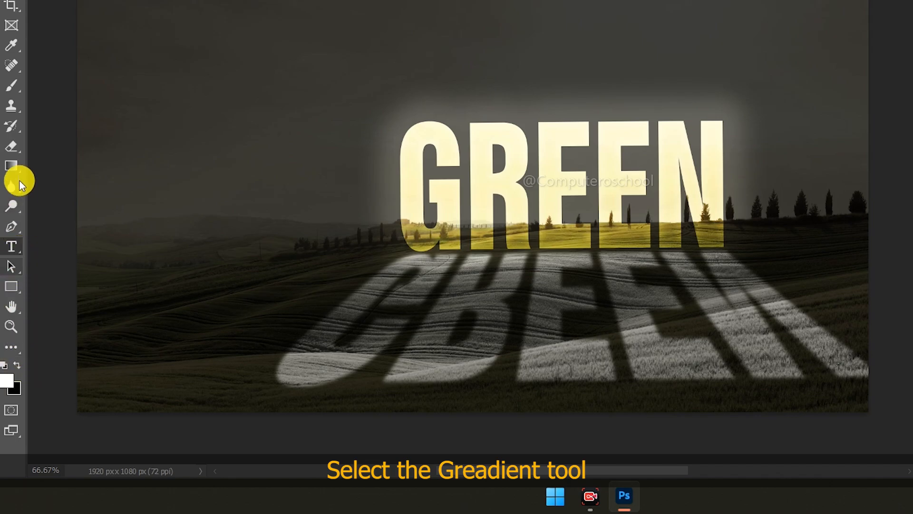
left_click(12, 166)
left_click(12, 166)
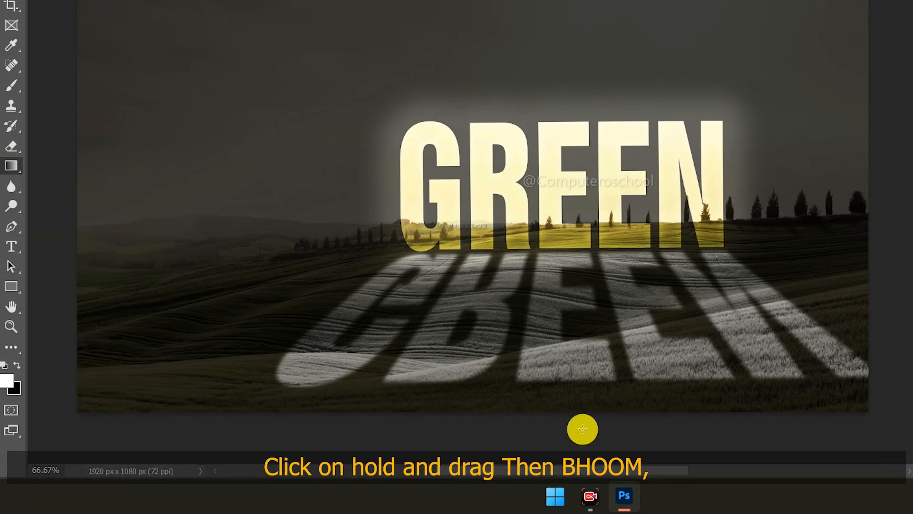
left_click_drag(582, 429, 575, 370)
left_click_drag(568, 332, 567, 329)
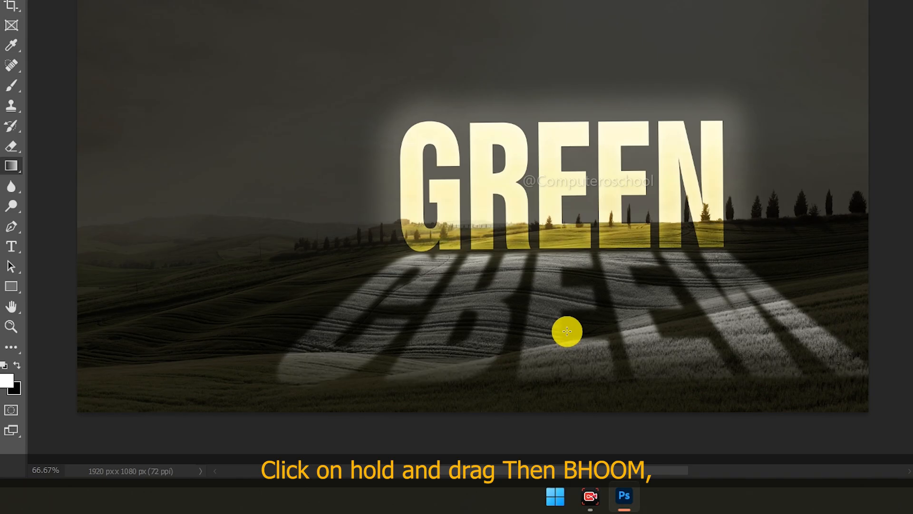